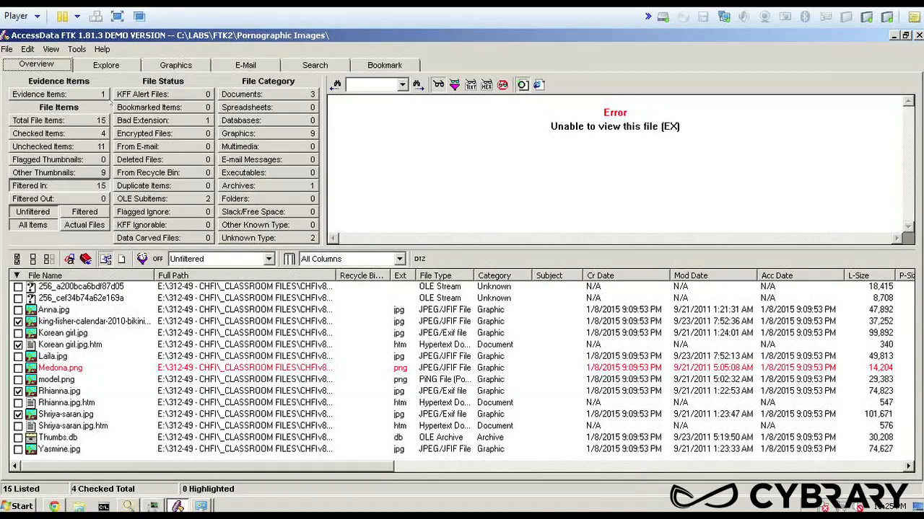
# - Start the Report Wizard and accept the case information page with investigator information included in the report
pyautogui.click(7, 49)
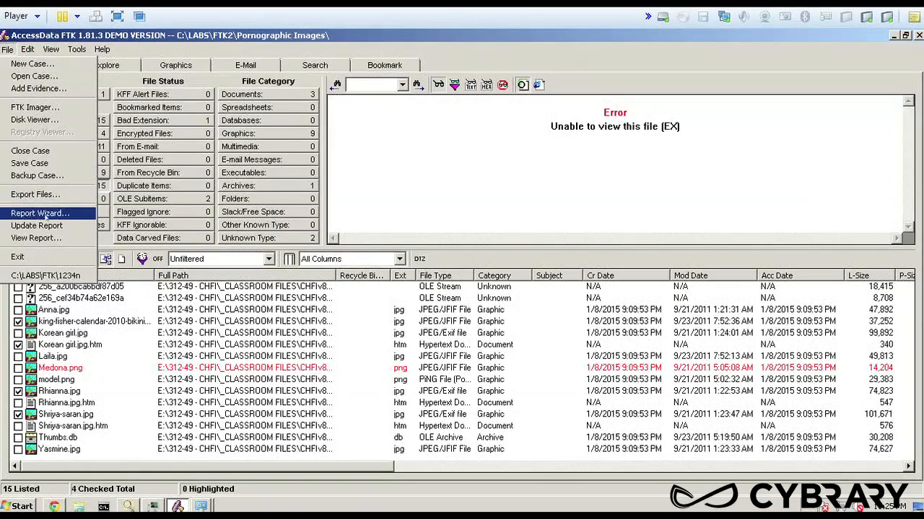
pyautogui.click(36, 213)
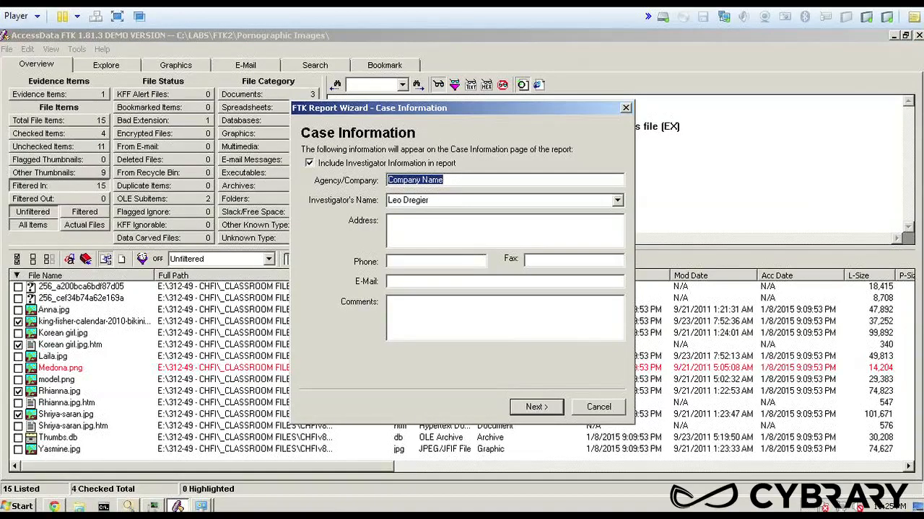
pyautogui.click(459, 200)
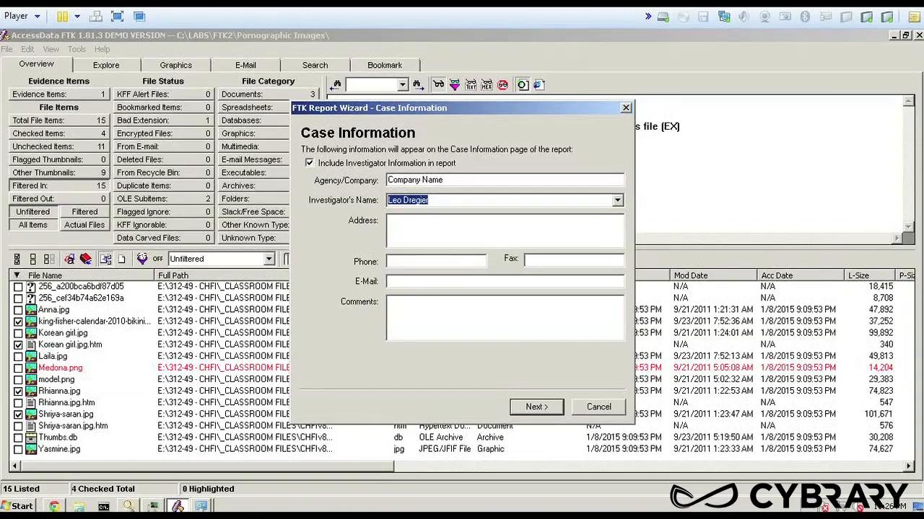
pyautogui.click(447, 179)
pyautogui.click(443, 206)
pyautogui.click(536, 407)
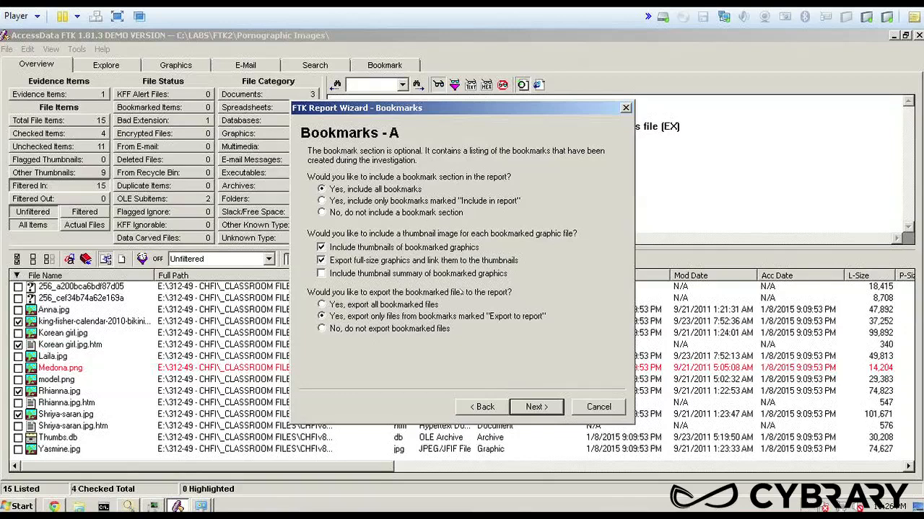
# - Accept including all bookmarks with their listed file properties, and thumbnails of green-flagged graphics arranged 1 per row
pyautogui.click(536, 407)
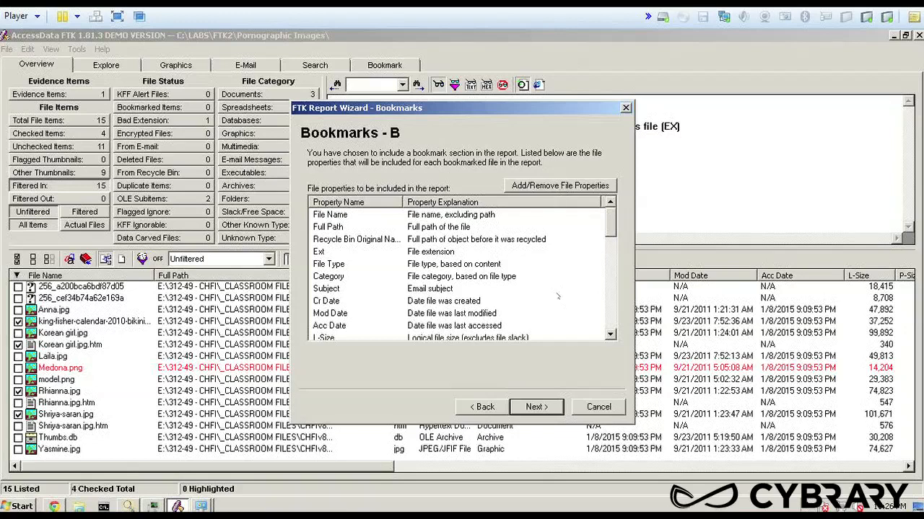
pyautogui.click(536, 407)
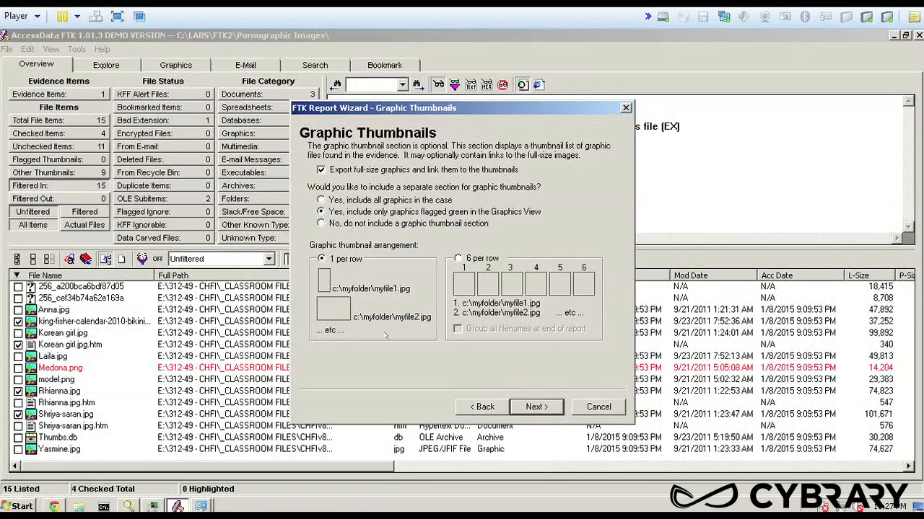
pyautogui.click(545, 409)
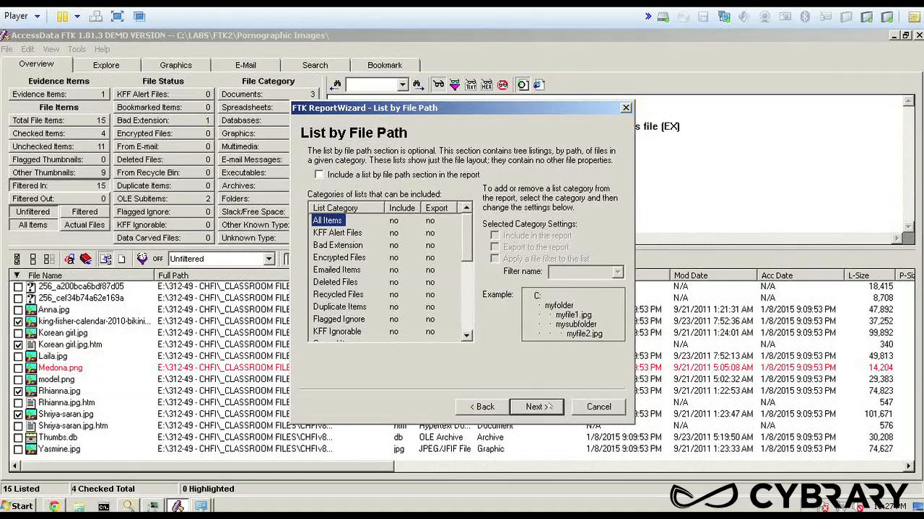
# - Leave out the list by file path section and accept the list file properties section with the MS Access database
pyautogui.click(549, 407)
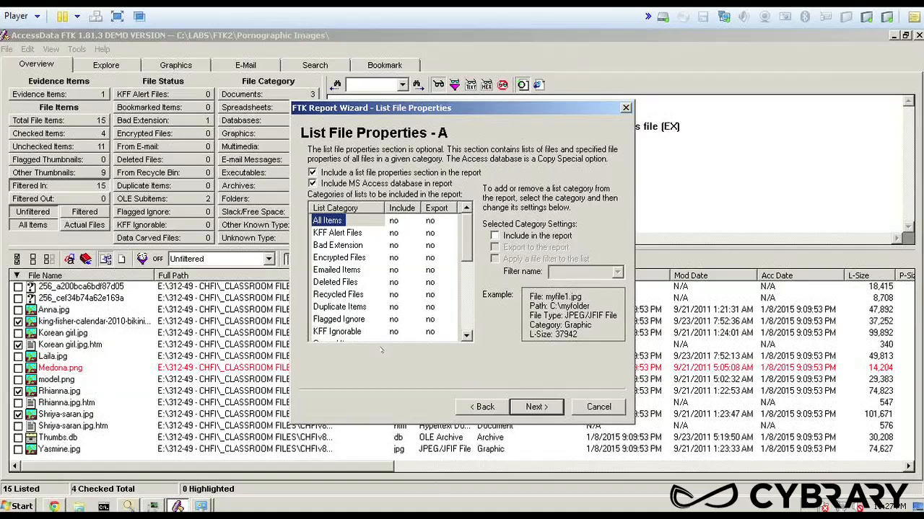
pyautogui.click(535, 407)
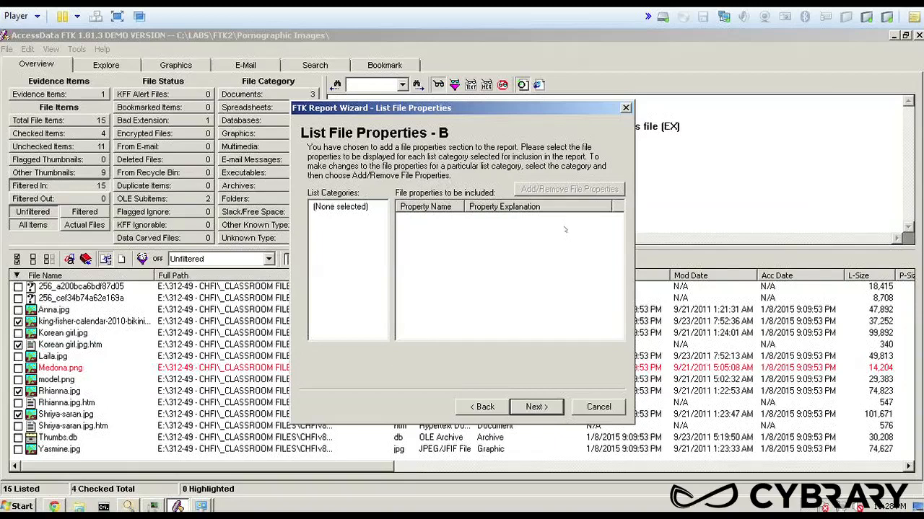
pyautogui.click(538, 407)
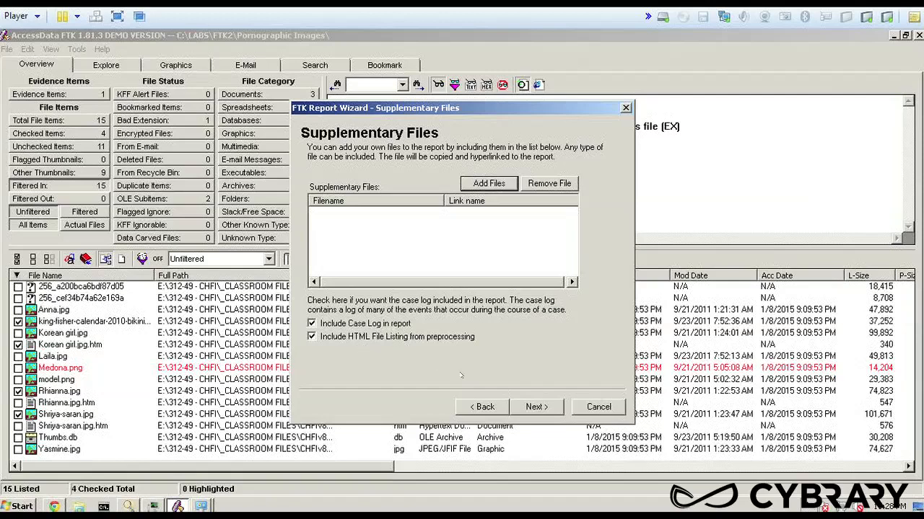
# - Keep the case log and HTML file listing, generate the English report in C:\LABS\FTK2\Pornographic Images\report\, and open it for viewing
pyautogui.click(536, 407)
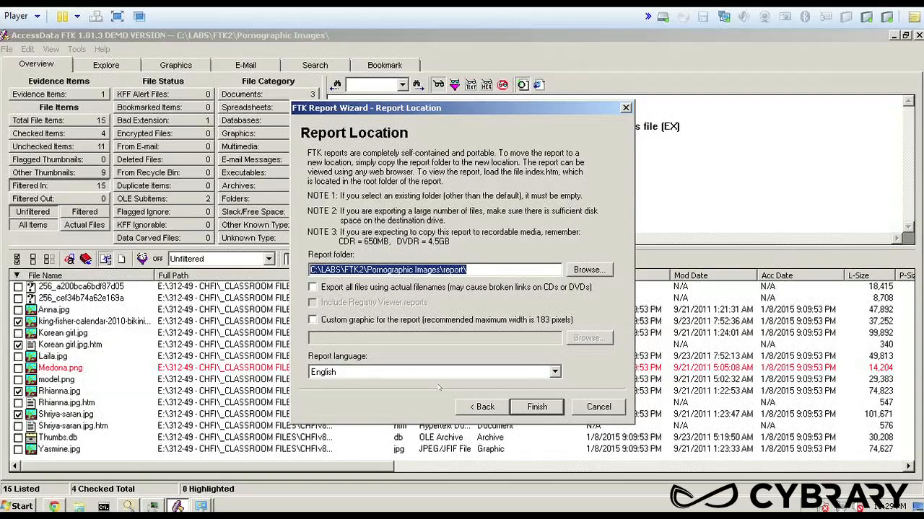
pyautogui.click(536, 409)
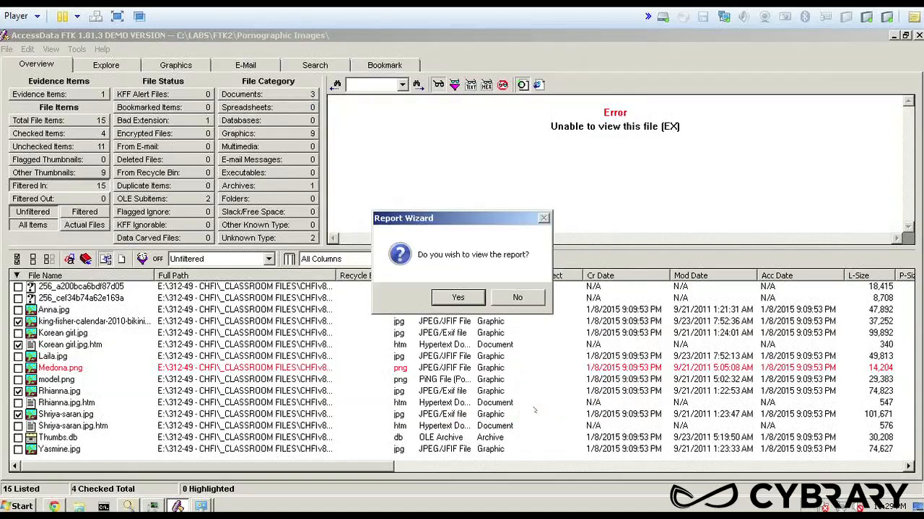
pyautogui.click(464, 299)
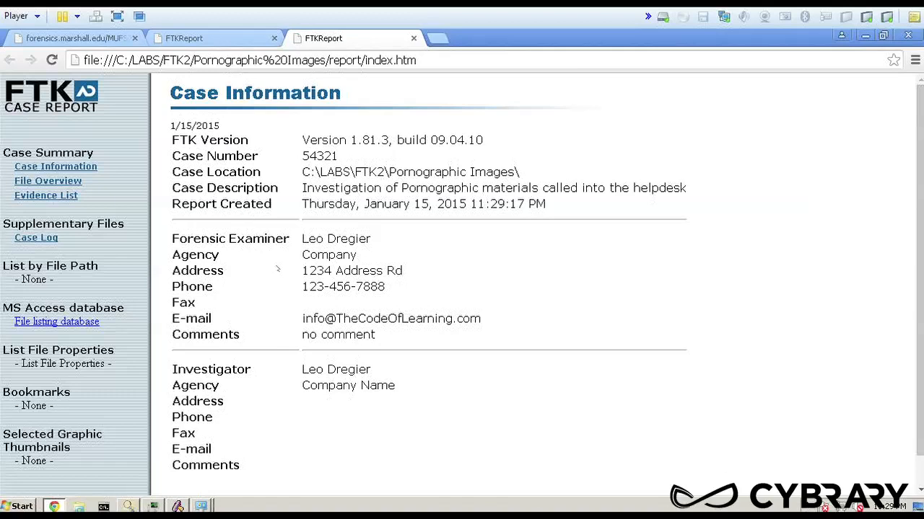
# - Review the Case Information, File Overview and Evidence List pages of the generated case report
pyautogui.click(281, 434)
pyautogui.scroll(-1, 280, 436)
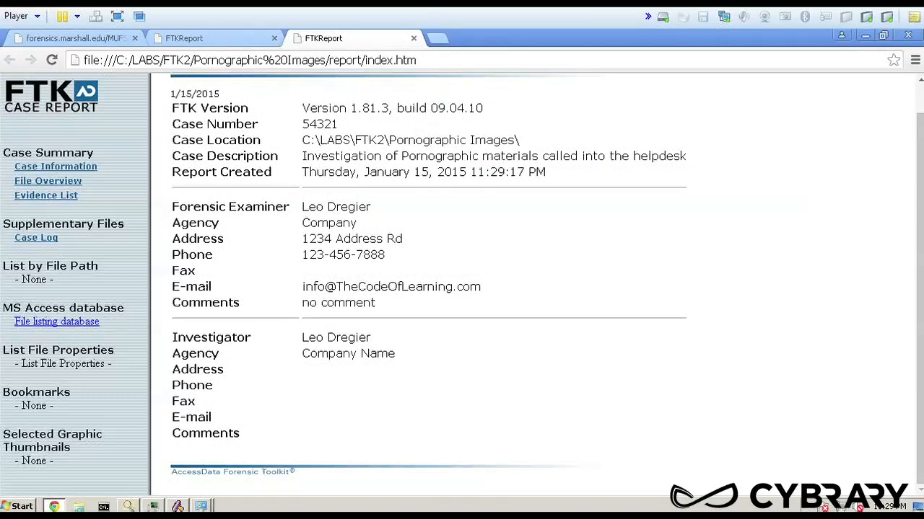
pyautogui.click(66, 170)
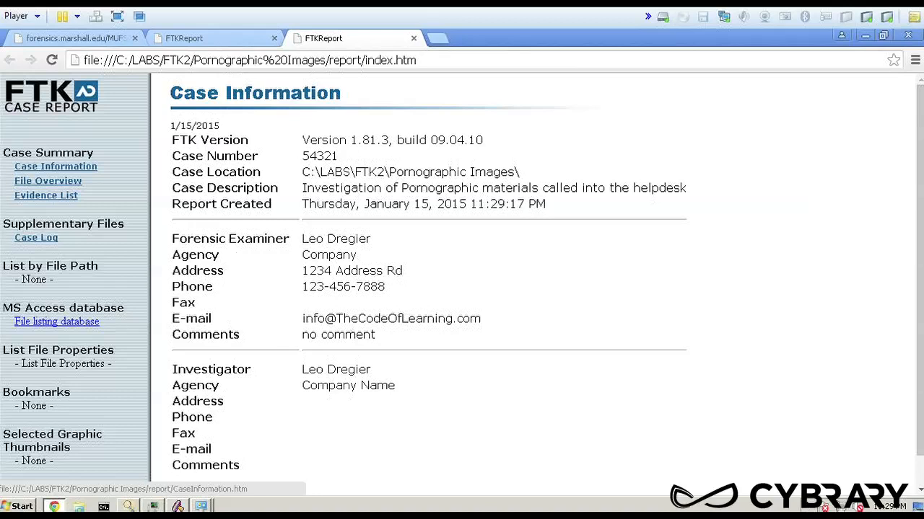
pyautogui.click(34, 182)
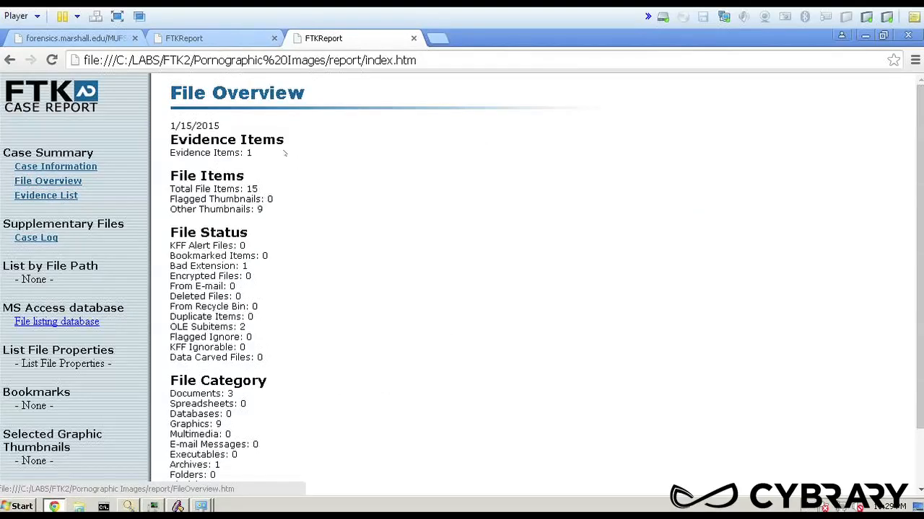
pyautogui.click(51, 196)
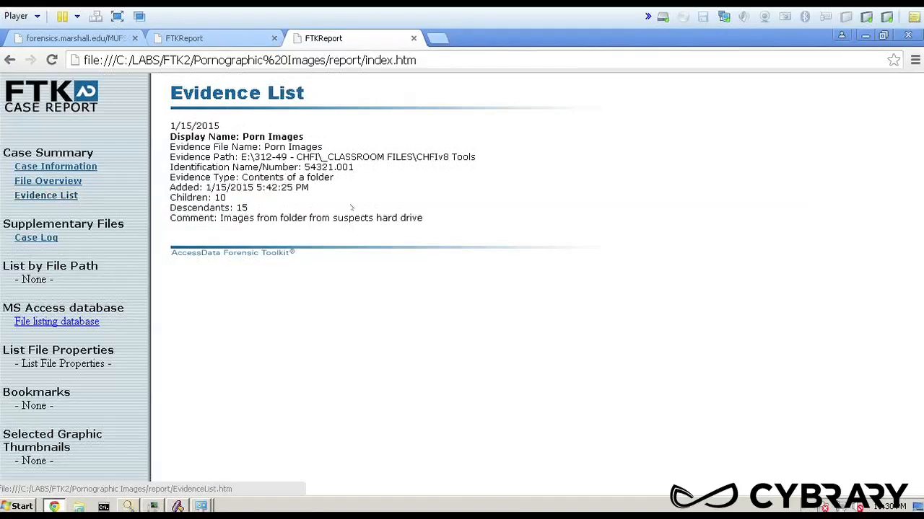
# - Examine the case log and the report's List File Properties, Bookmarks and Selected Graphic Thumbnails sections
pyautogui.click(35, 238)
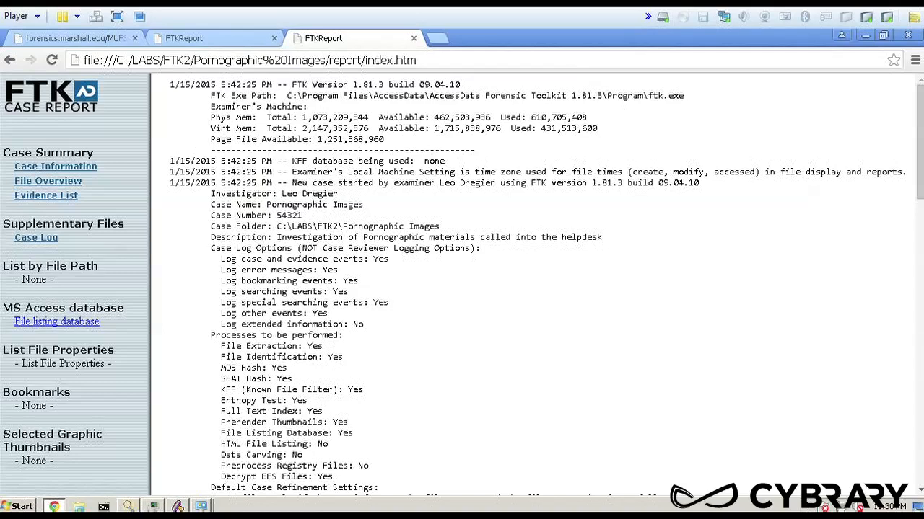
pyautogui.moveTo(653, 442); pyautogui.dragTo(700, 125)
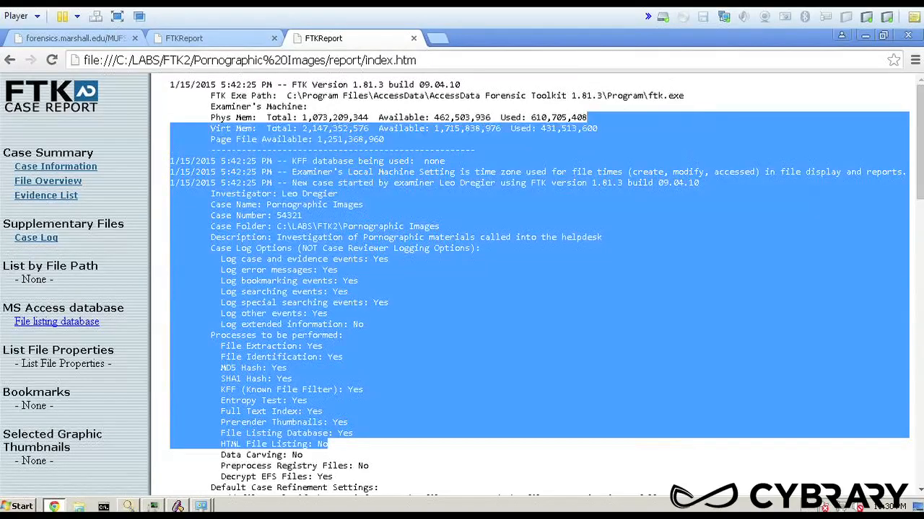
pyautogui.click(125, 395)
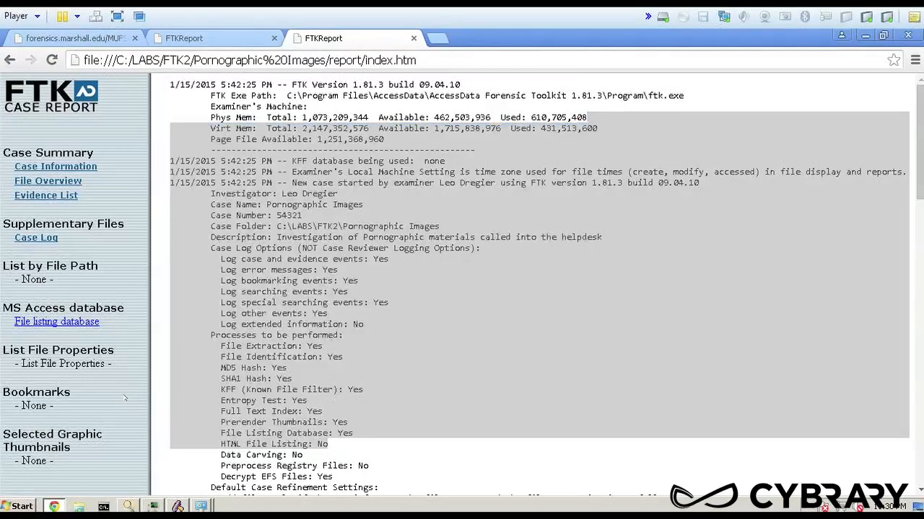
pyautogui.moveTo(73, 351); pyautogui.dragTo(27, 352)
pyautogui.moveTo(8, 392); pyautogui.dragTo(54, 407)
pyautogui.moveTo(9, 435); pyautogui.dragTo(52, 460)
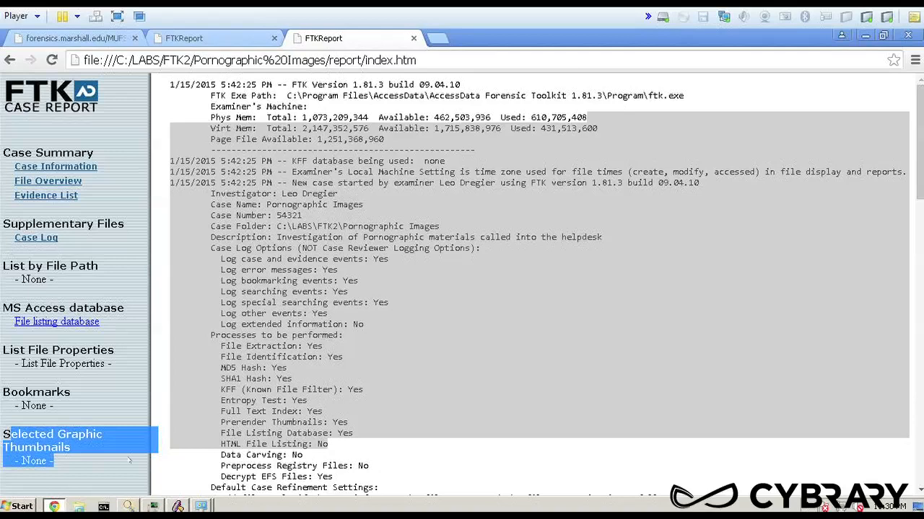
pyautogui.scroll(-5, 167, 454)
pyautogui.scroll(-3, 164, 325)
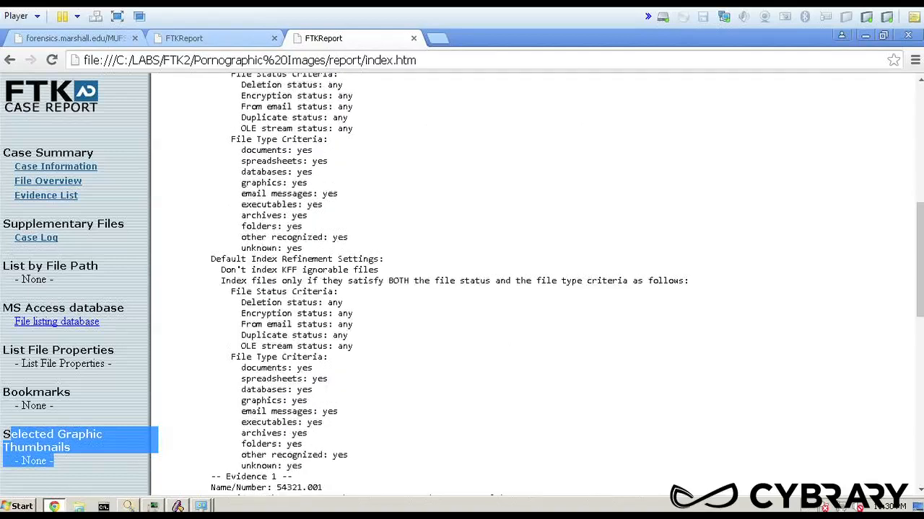
pyautogui.click(132, 276)
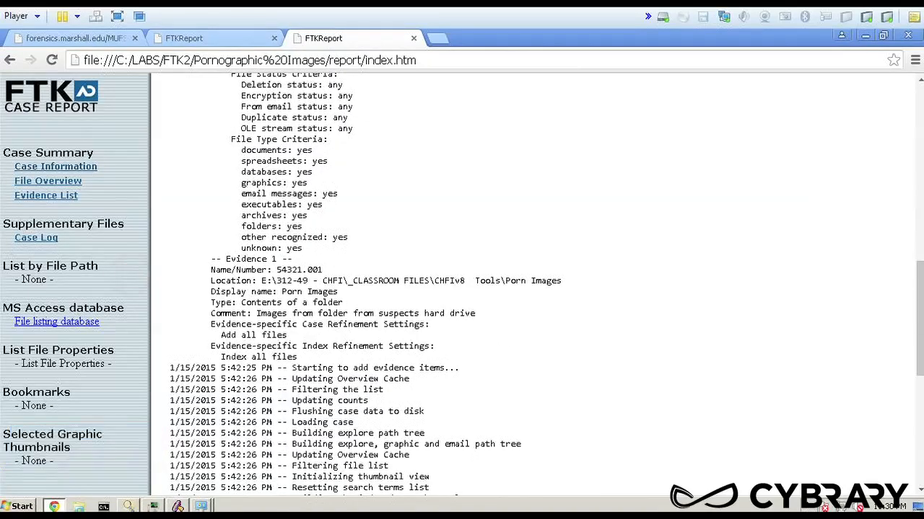
# - Request the report's file listing database, AccessDatabase.mdb, and look over the remaining report sections
pyautogui.click(65, 322)
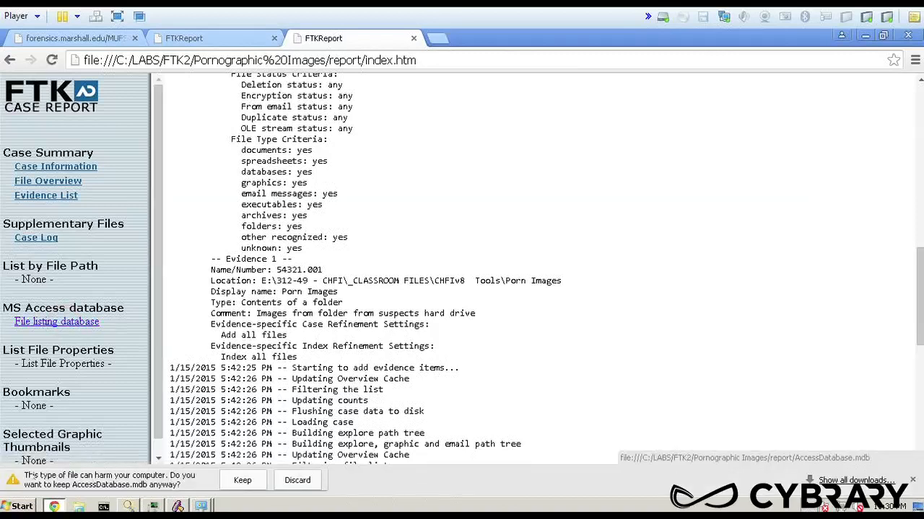
pyautogui.click(98, 391)
pyautogui.scroll(-1, 100, 391)
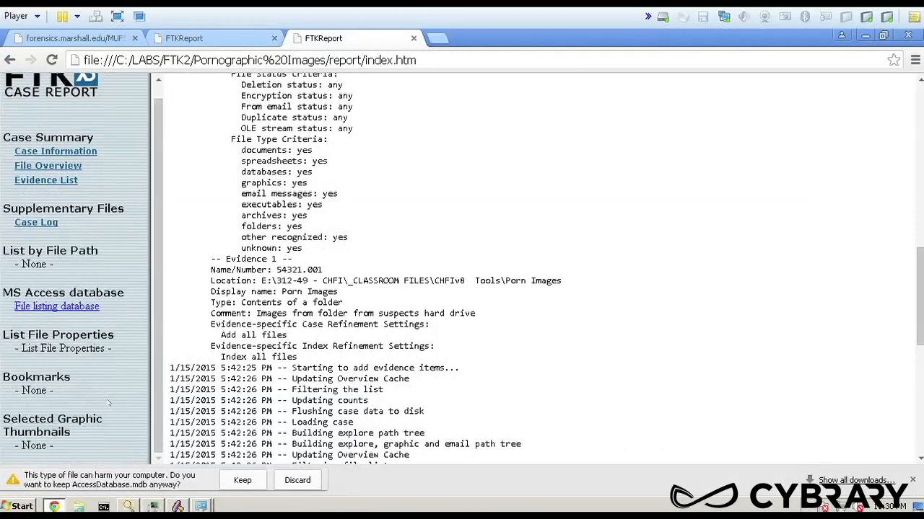
# - Return to the Case Information page and highlight the investigator, forensic examiner and case details blocks for review
pyautogui.scroll(6, 320, 398)
pyautogui.scroll(3, 539, 267)
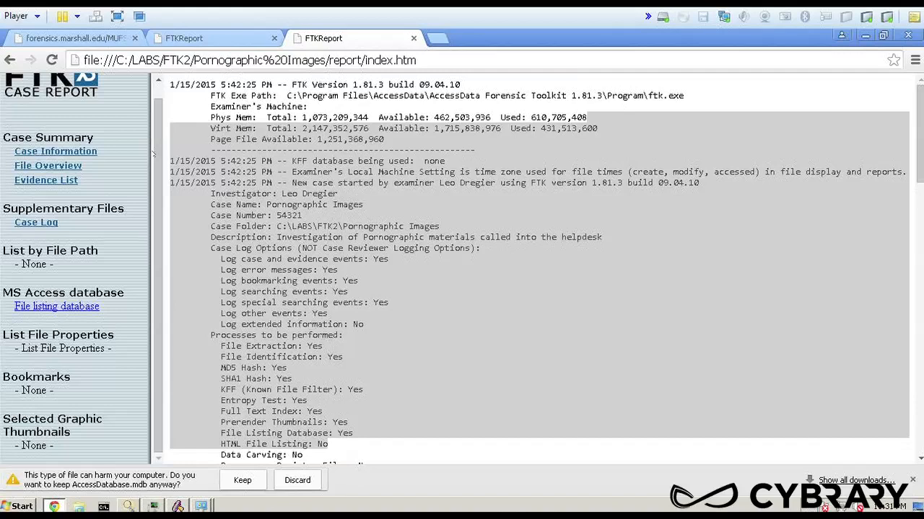
pyautogui.click(83, 153)
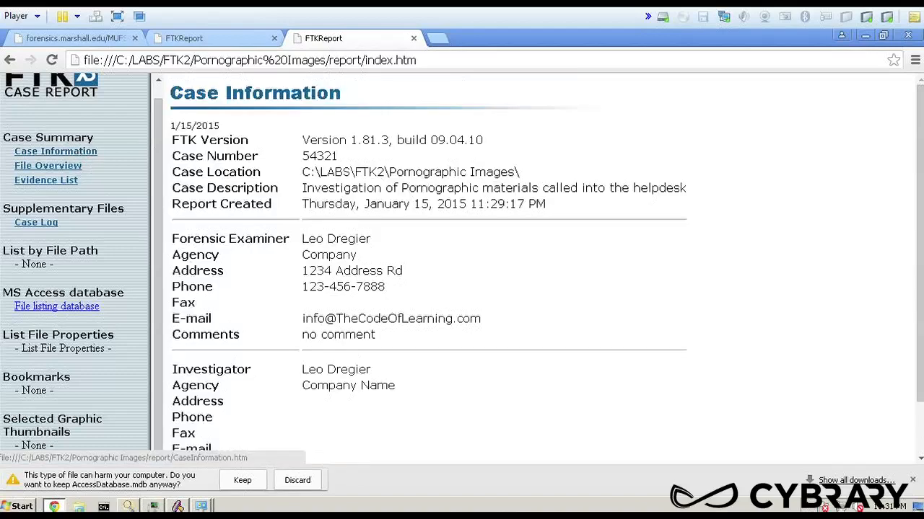
pyautogui.moveTo(245, 369); pyautogui.dragTo(217, 417)
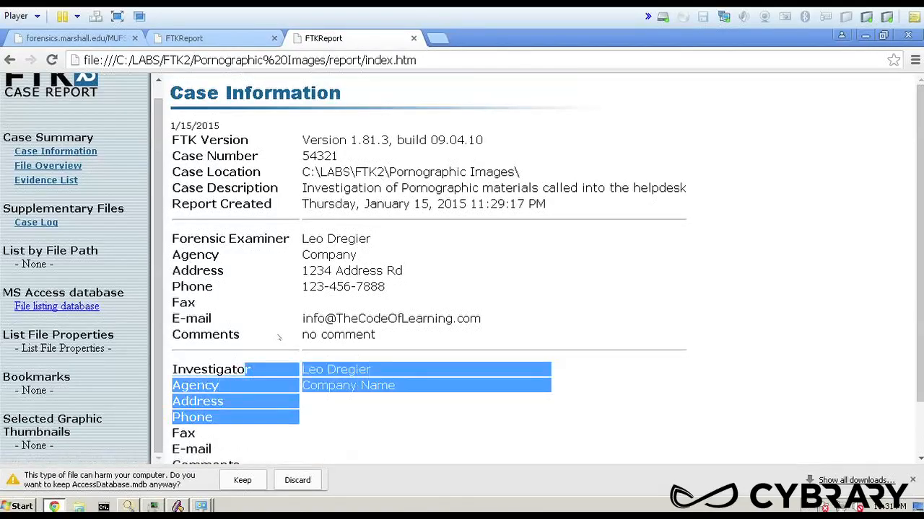
pyautogui.moveTo(211, 238); pyautogui.dragTo(355, 335)
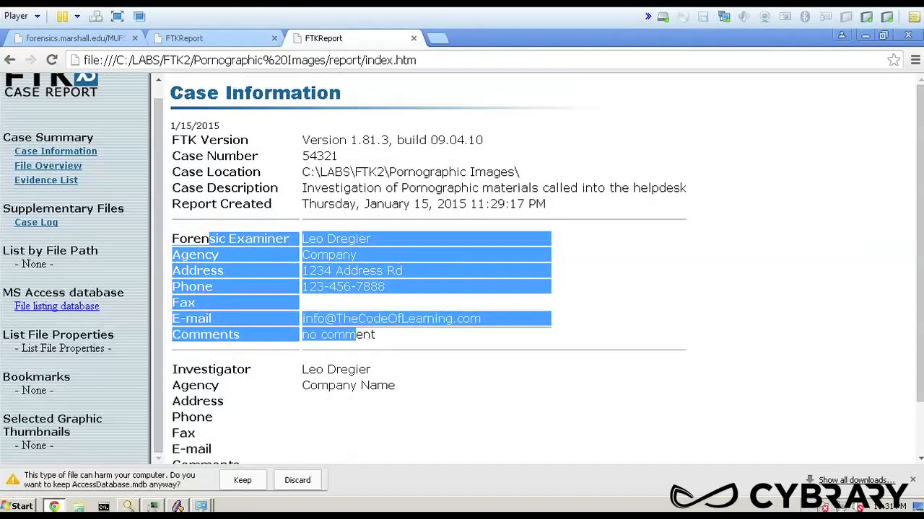
pyautogui.moveTo(228, 140); pyautogui.dragTo(370, 204)
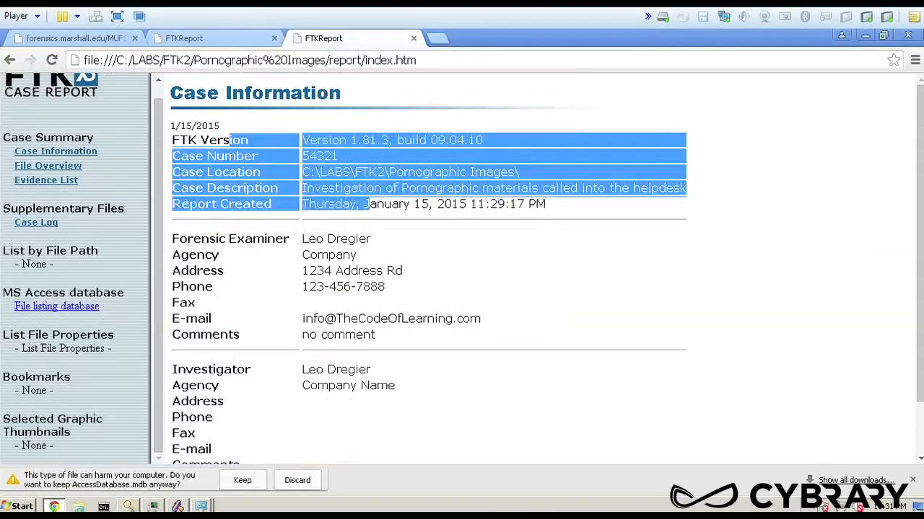